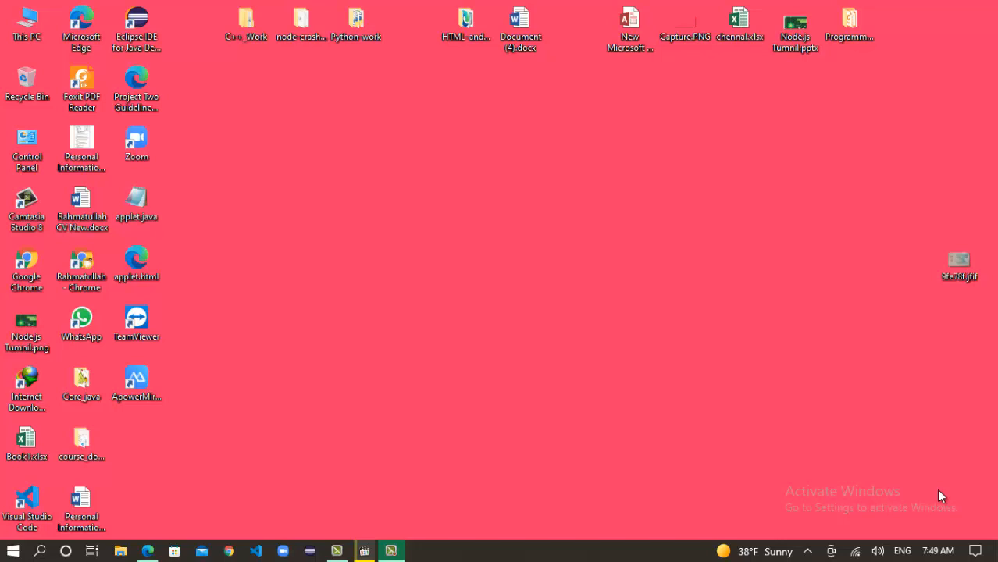
- Switch to Microsoft Edge, search the web for "anaconda download", and go to the Windows installers on the Anaconda Individual Edition page
left_click(147, 551)
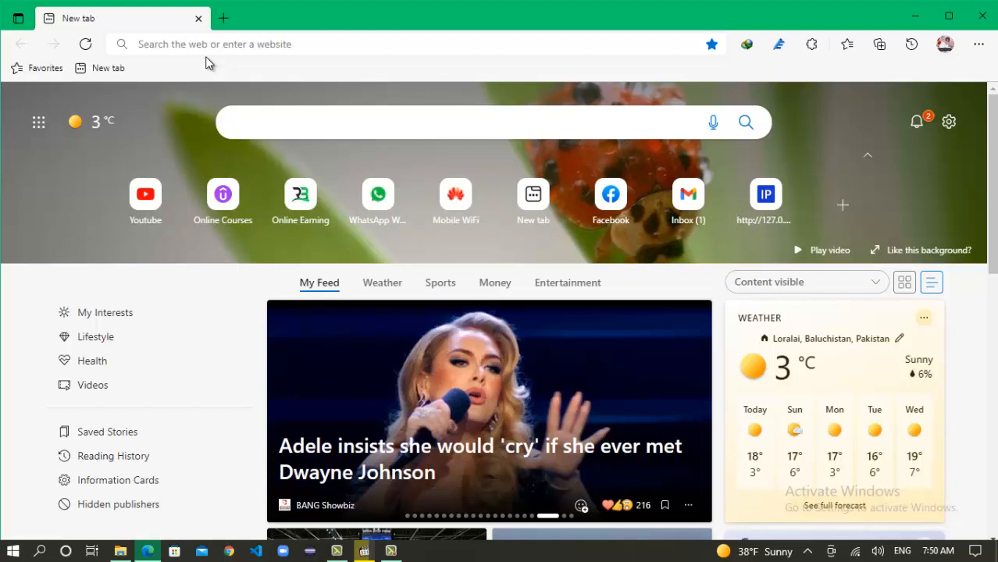
type("Anaconda")
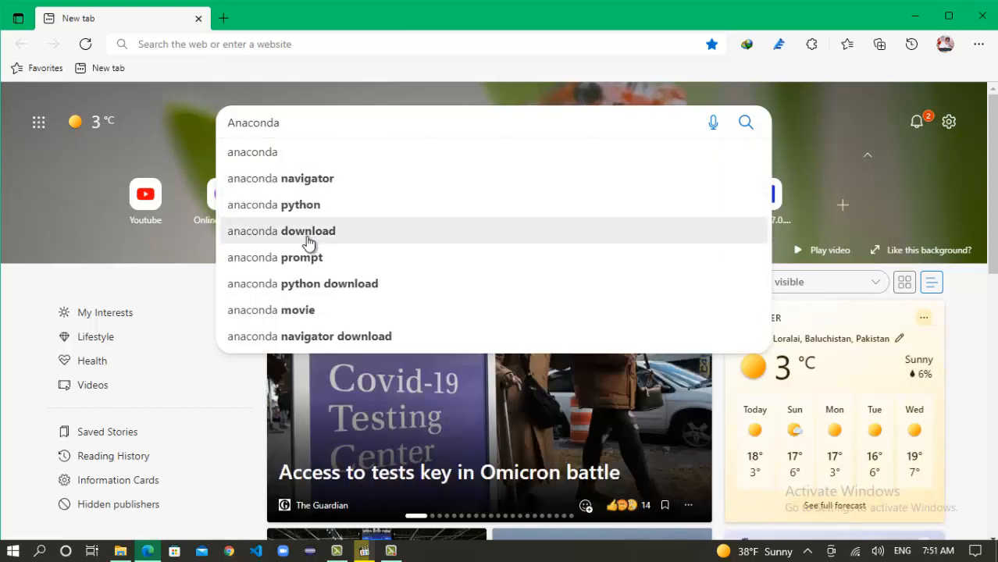
left_click(309, 233)
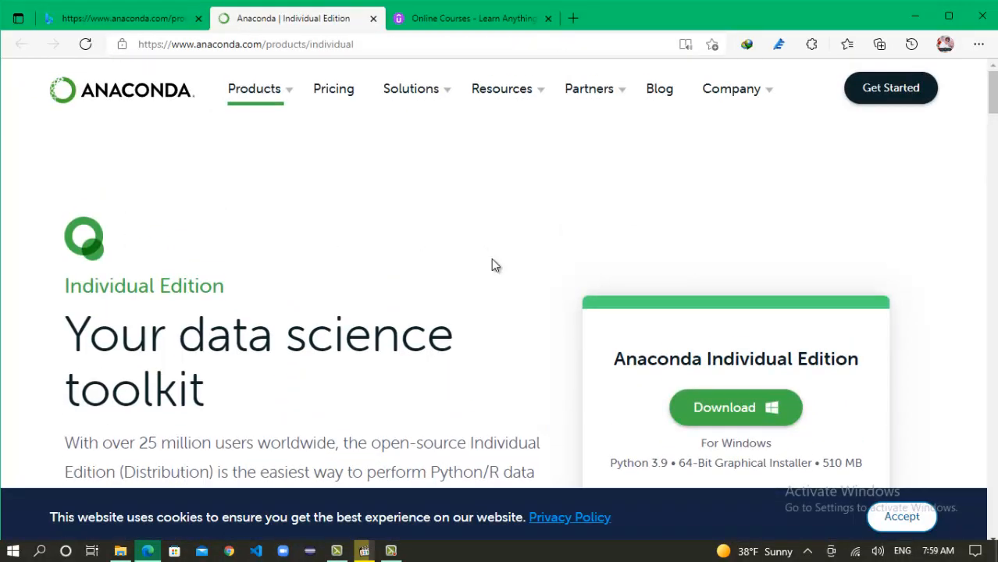
scroll(491, 261, "down", 2)
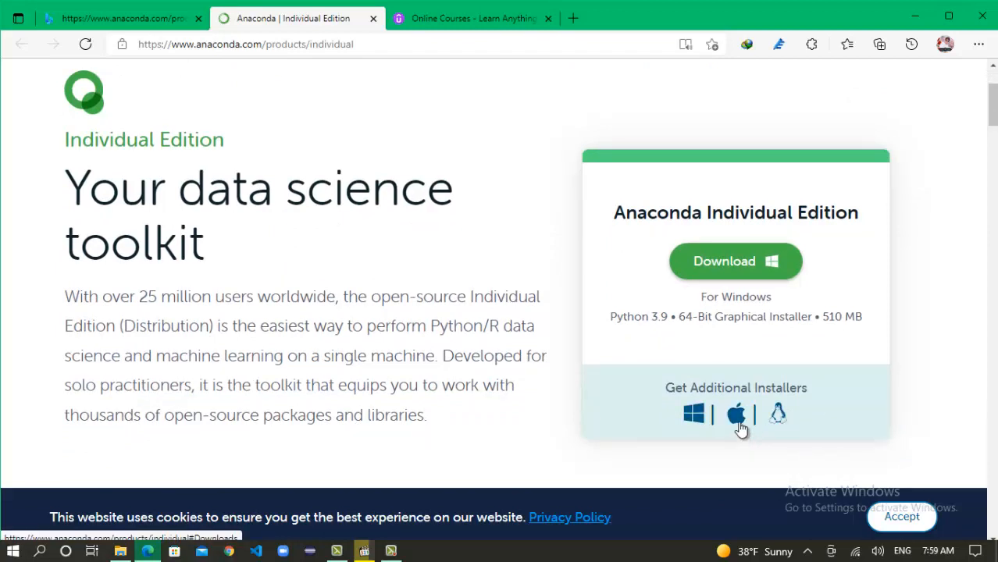
left_click(696, 416)
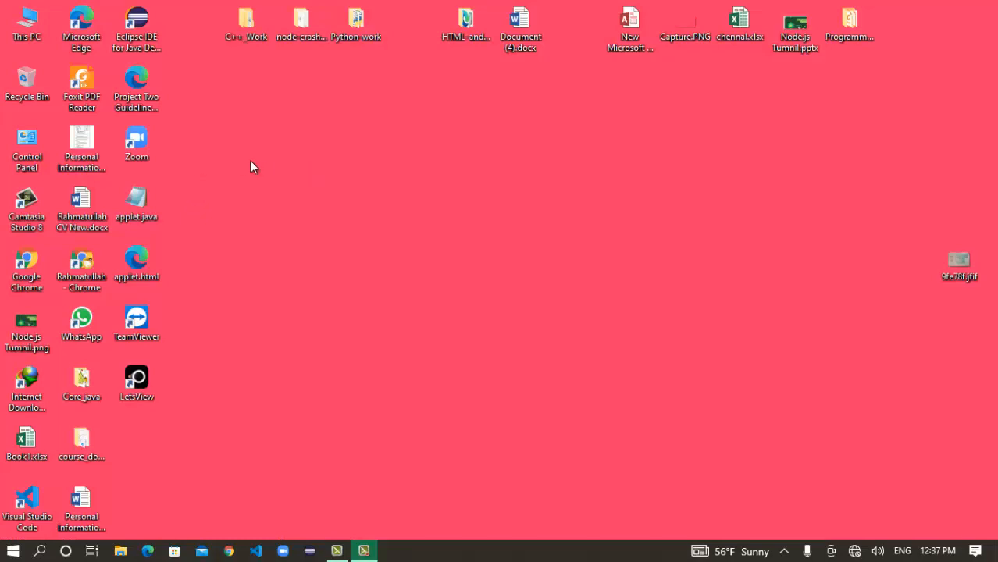
- Check the computer's system properties and start downloading the Anaconda3-2021.11-Windows-x86_64.exe installer
right_click(11, 26)
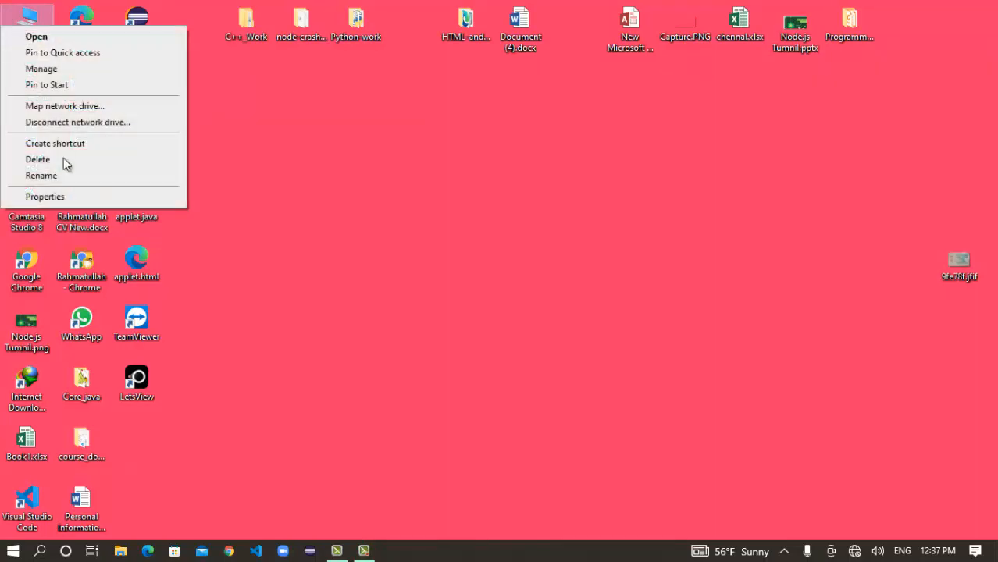
left_click(67, 197)
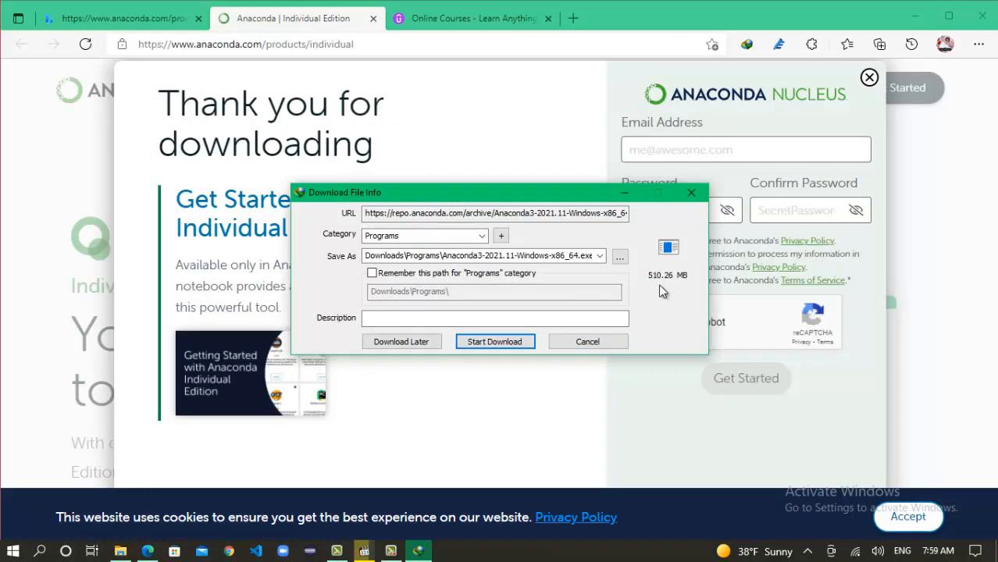
left_click(495, 343)
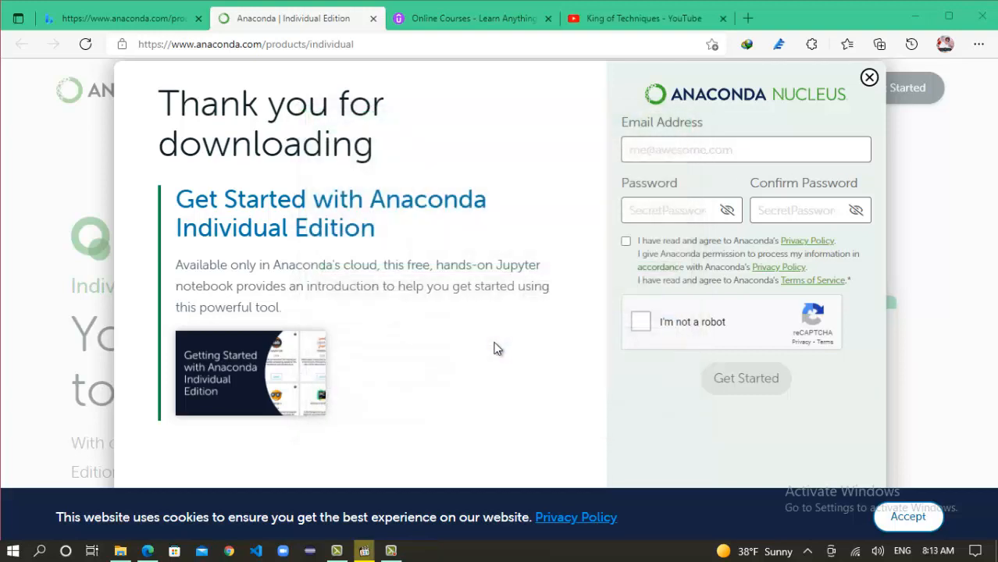
- Switch to File Explorer and launch Anaconda3-2021.11-Windows-x86_64.exe from the Programs folder in Downloads
left_click(120, 551)
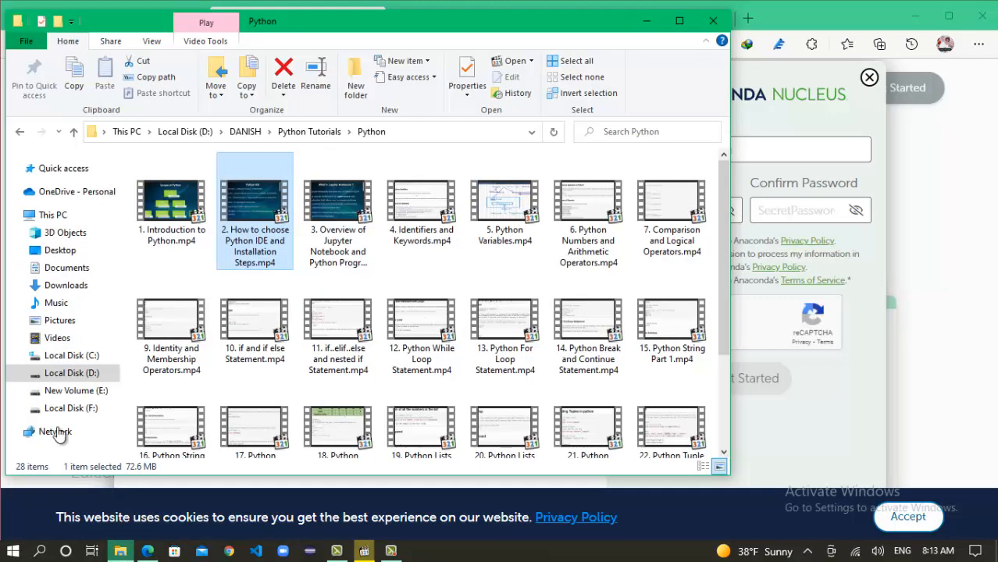
left_click(71, 286)
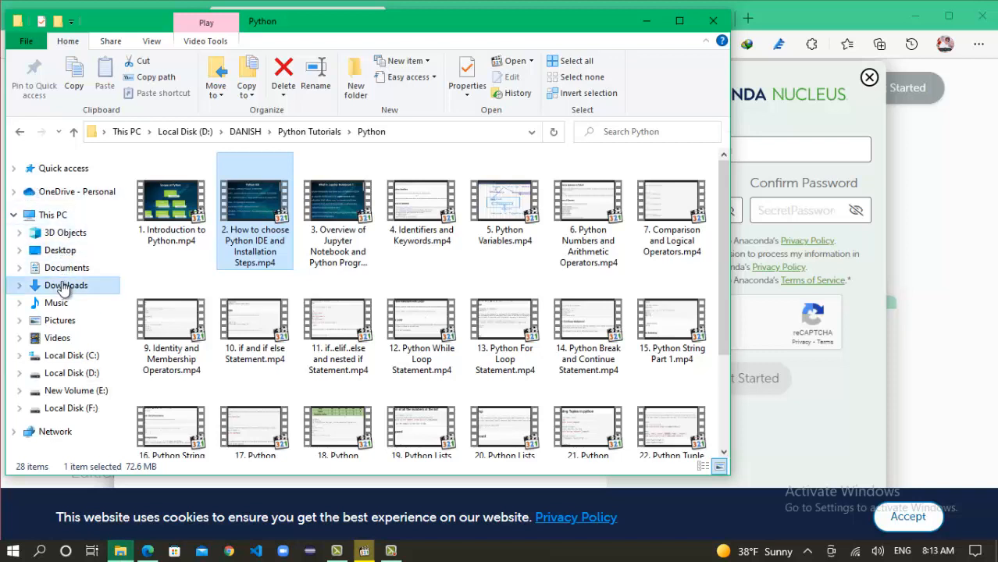
double_click(224, 196)
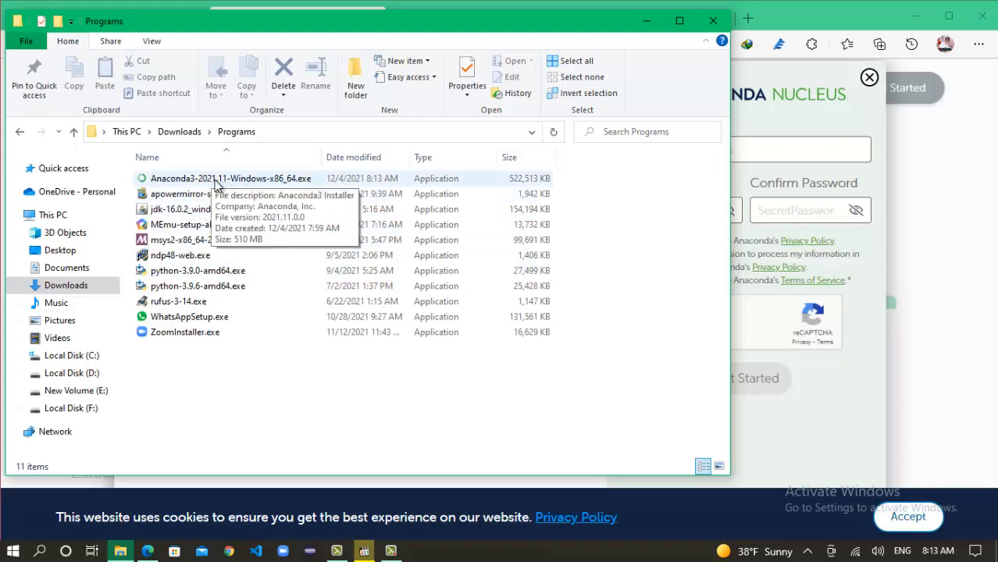
left_click(266, 179)
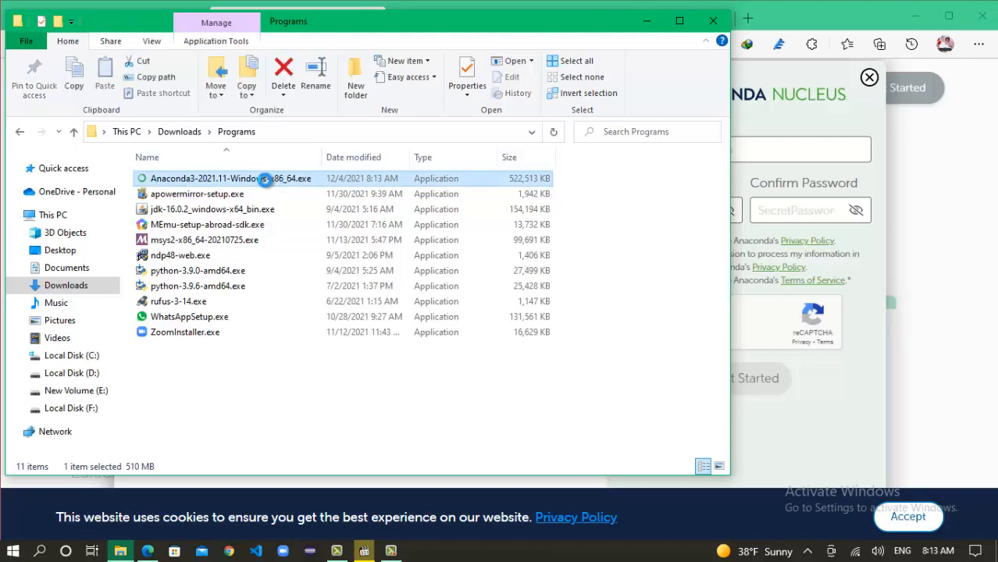
right_click(264, 178)
left_click(130, 199)
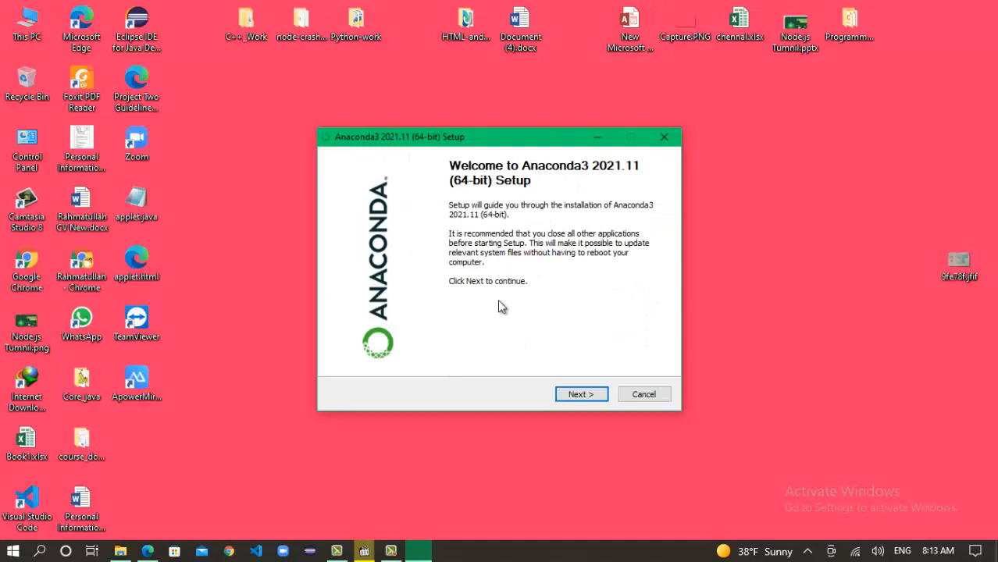
- Accept the Anaconda3 licence agreement and keep C:\ProgramData\Anaconda3 as the install location
left_click(583, 396)
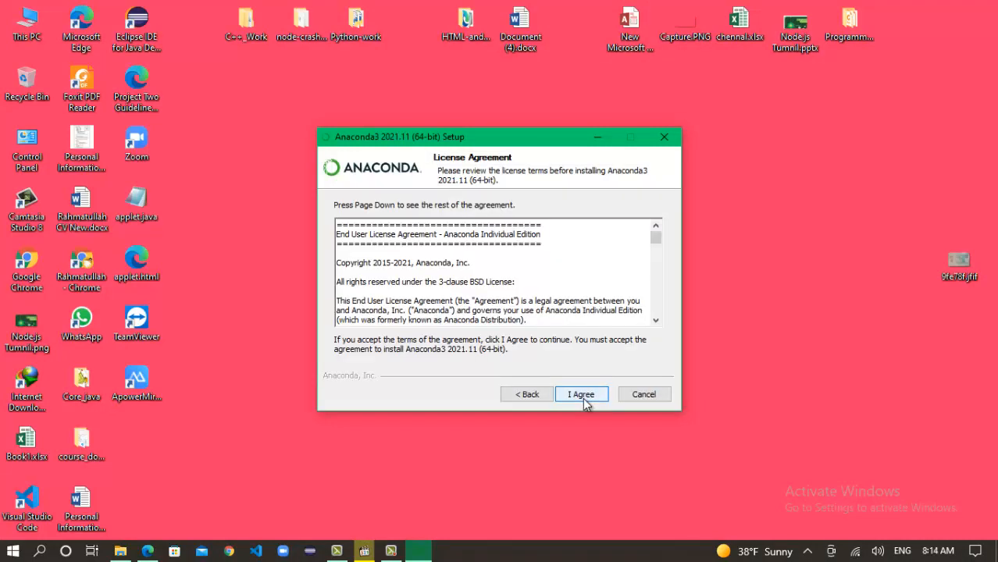
left_click(588, 397)
left_click(584, 396)
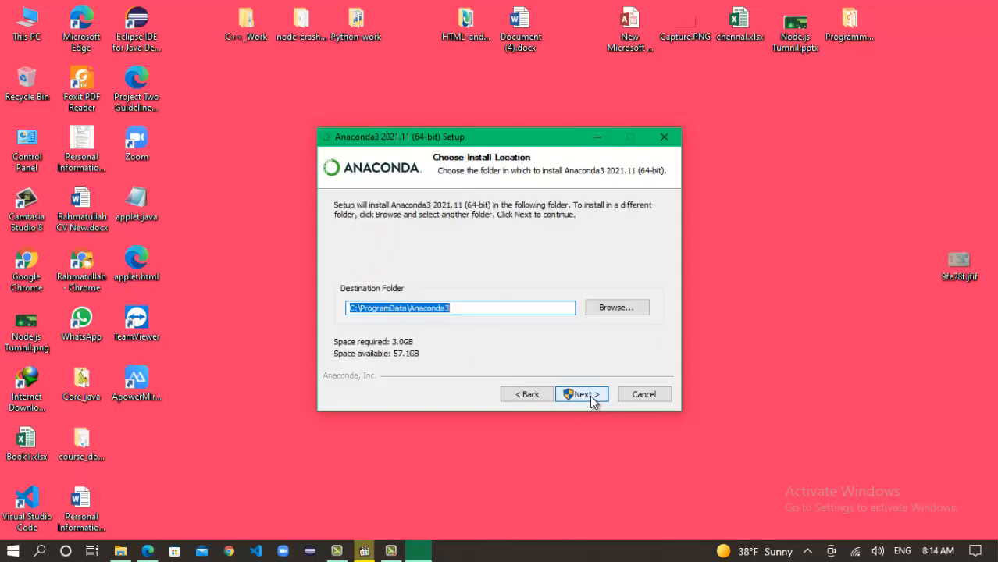
left_click(587, 395)
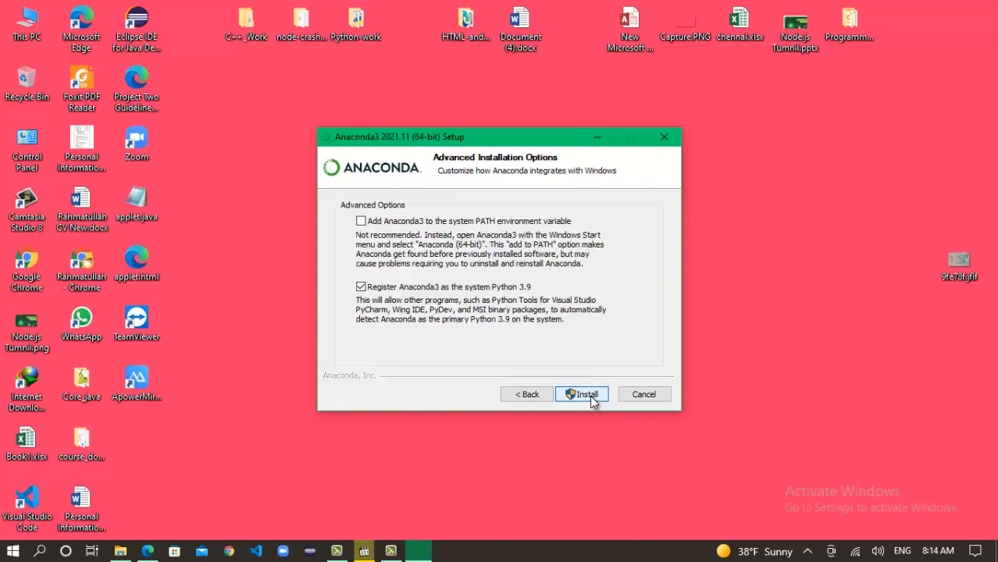
- Enable adding Anaconda3 to the system PATH environment variable, then install it and complete the setup wizard
left_click(361, 222)
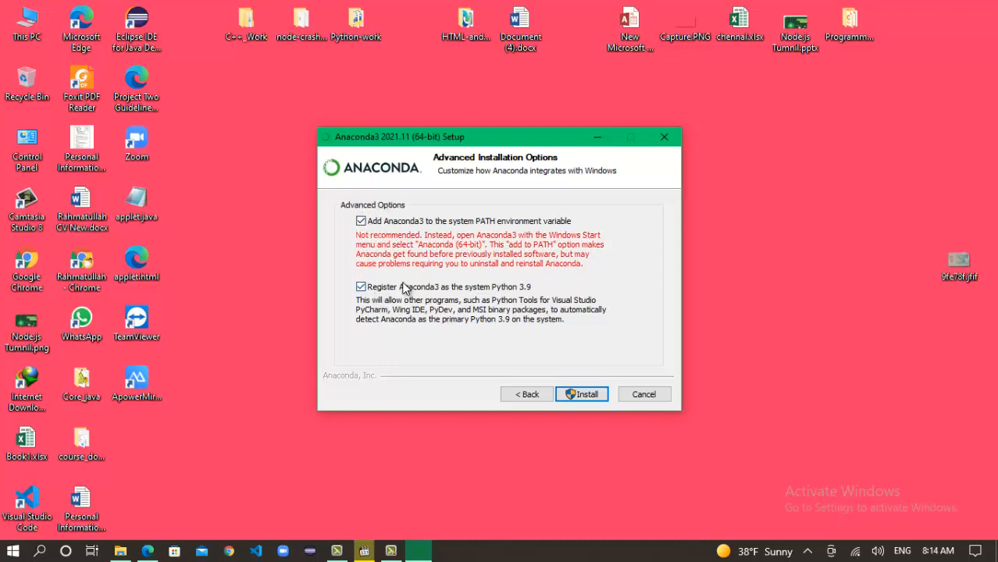
left_click(586, 396)
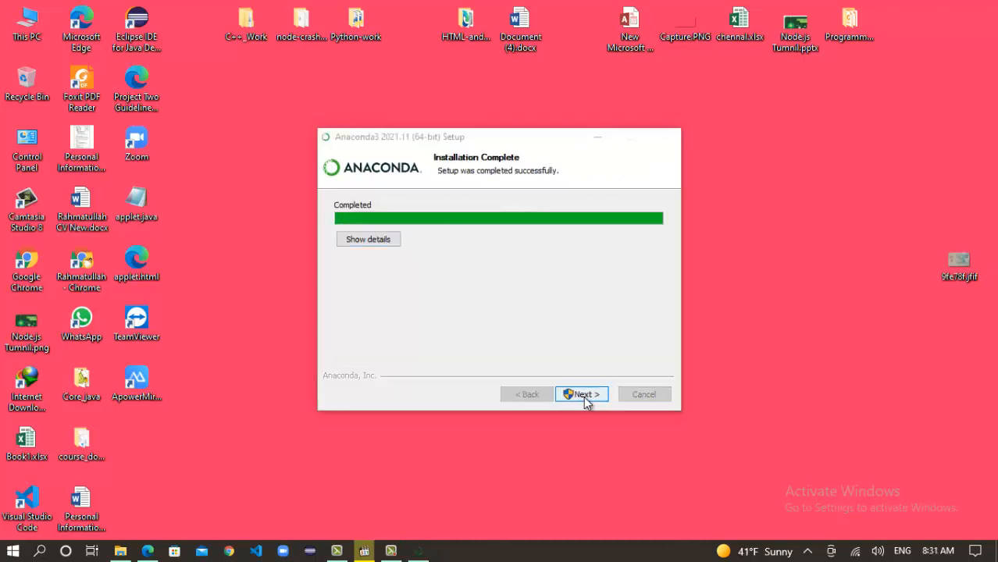
left_click(585, 394)
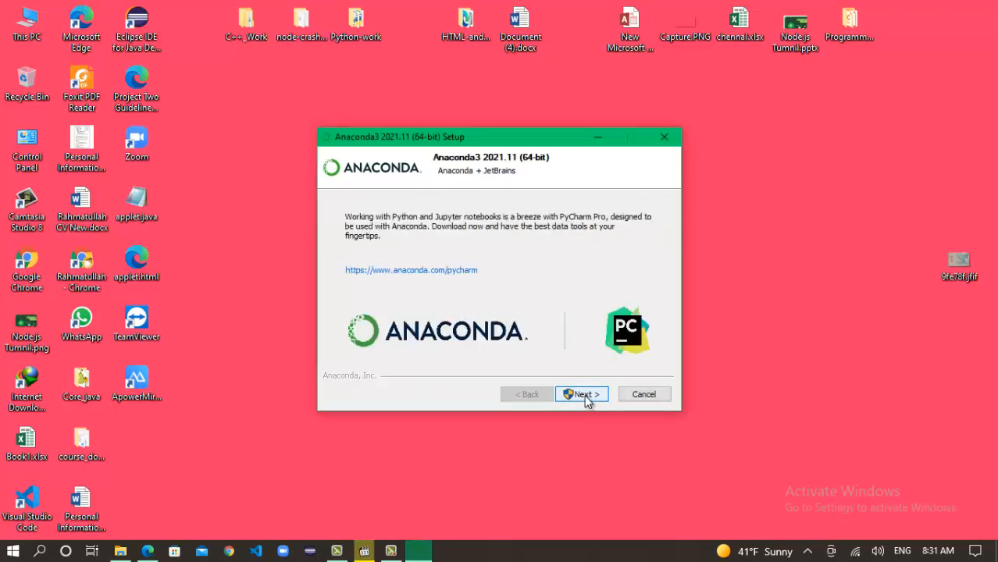
left_click(584, 394)
left_click(582, 394)
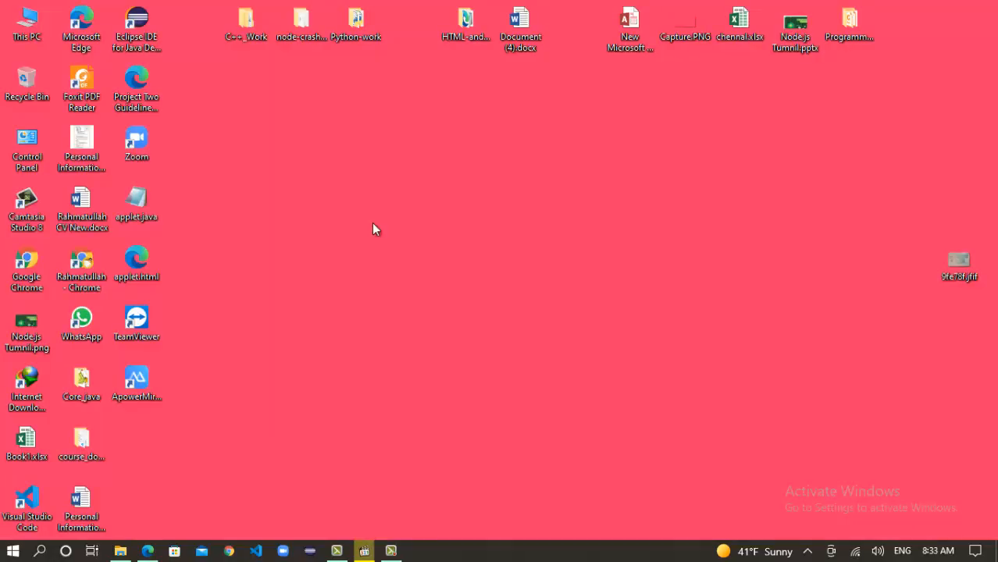
- Open a Command Prompt and start the notebook server with the command jupyter notebook
key("super+r")
key("Return")
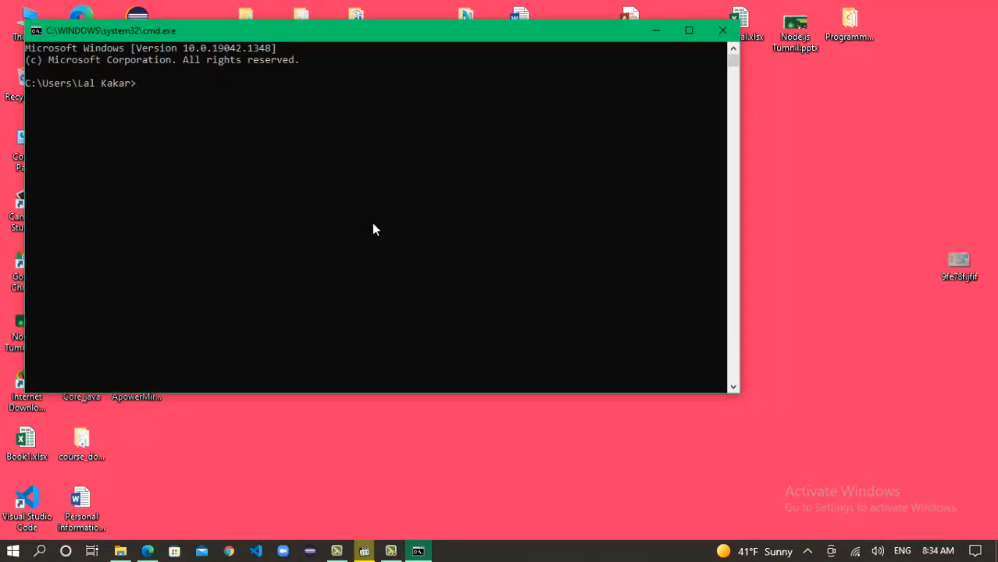
type("jupyter notebook")
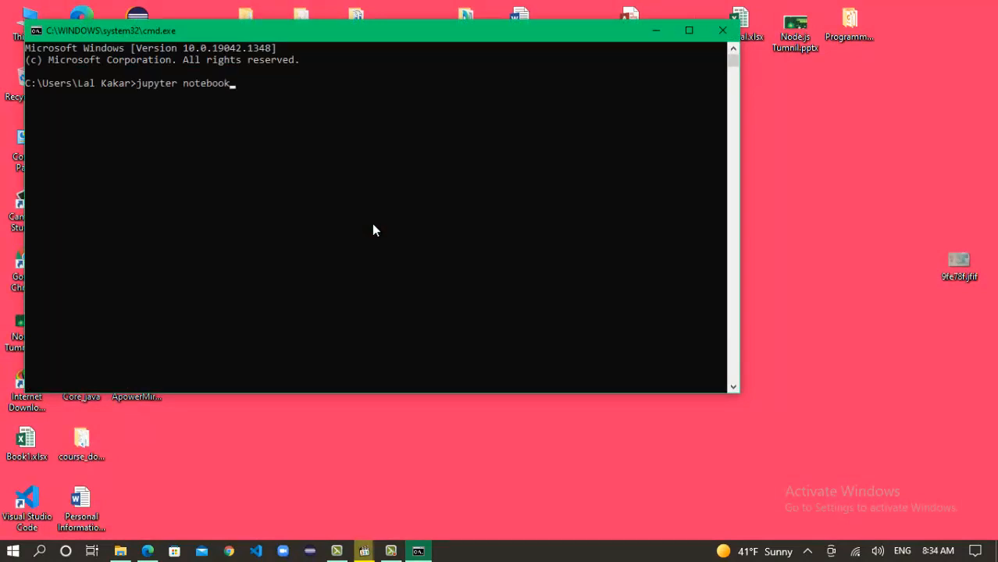
key("Return")
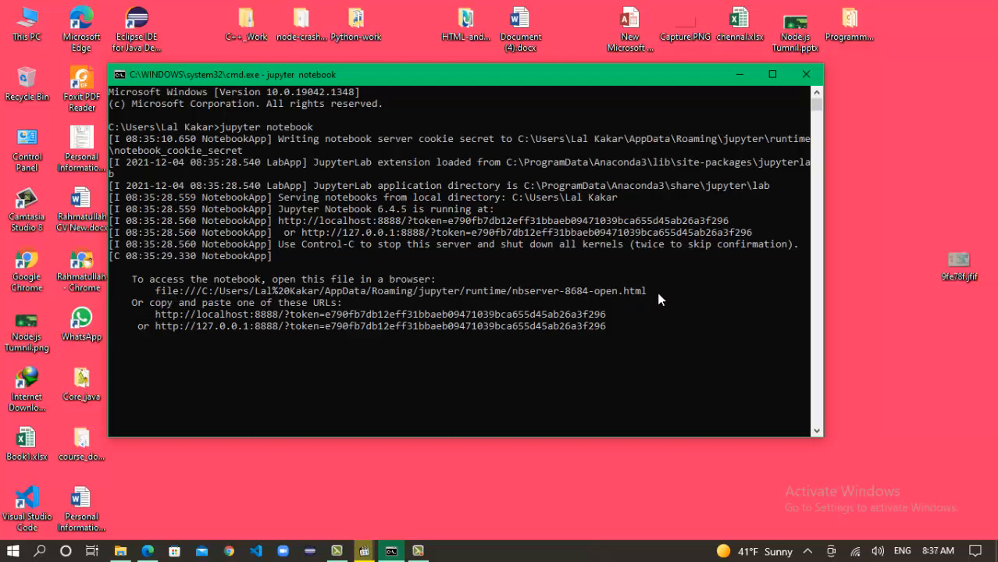
- Copy the nbserver-8684-open.html file address from the Command Prompt output and open it in a new Edge tab
left_click_drag(659, 301, 164, 295)
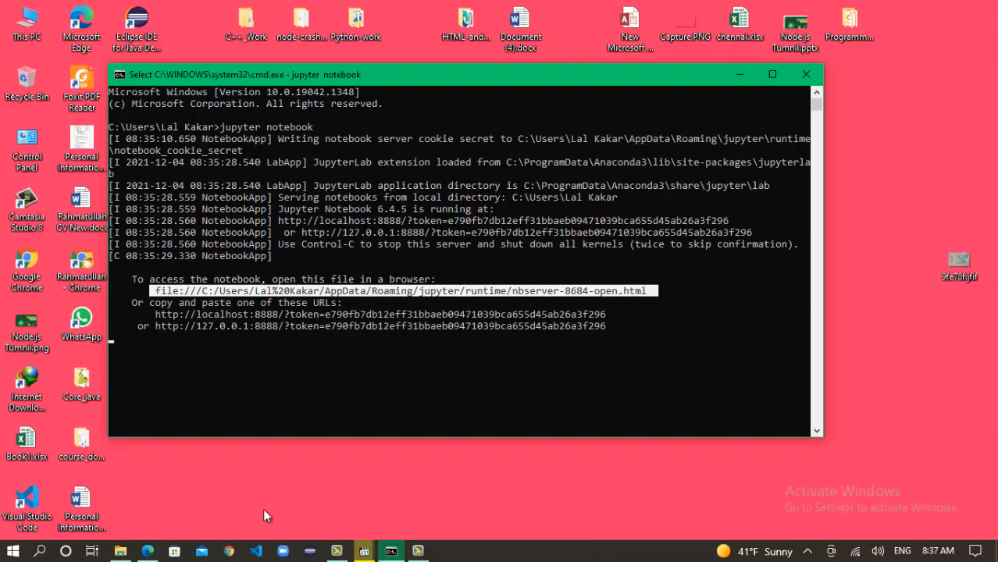
left_click(148, 551)
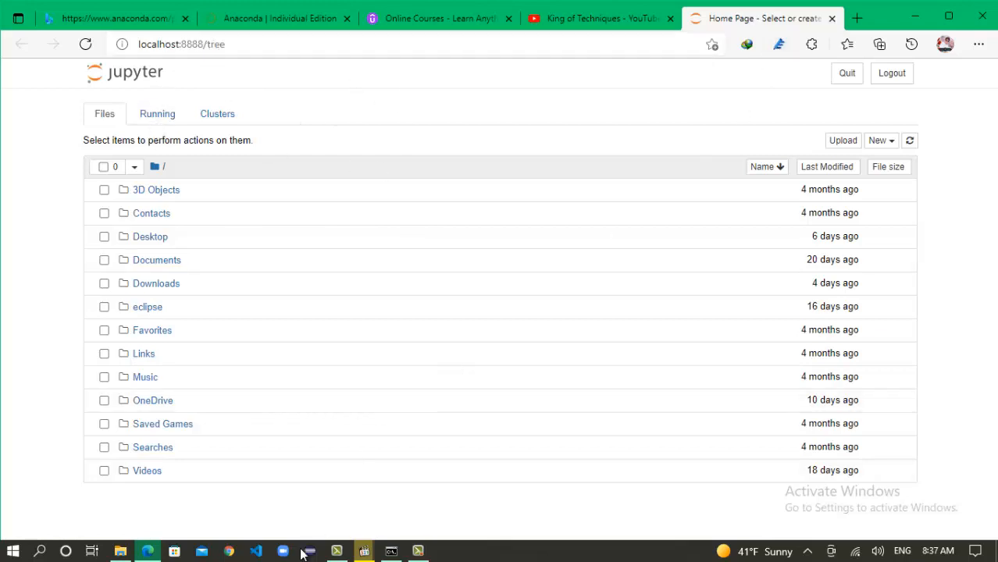
left_click(364, 552)
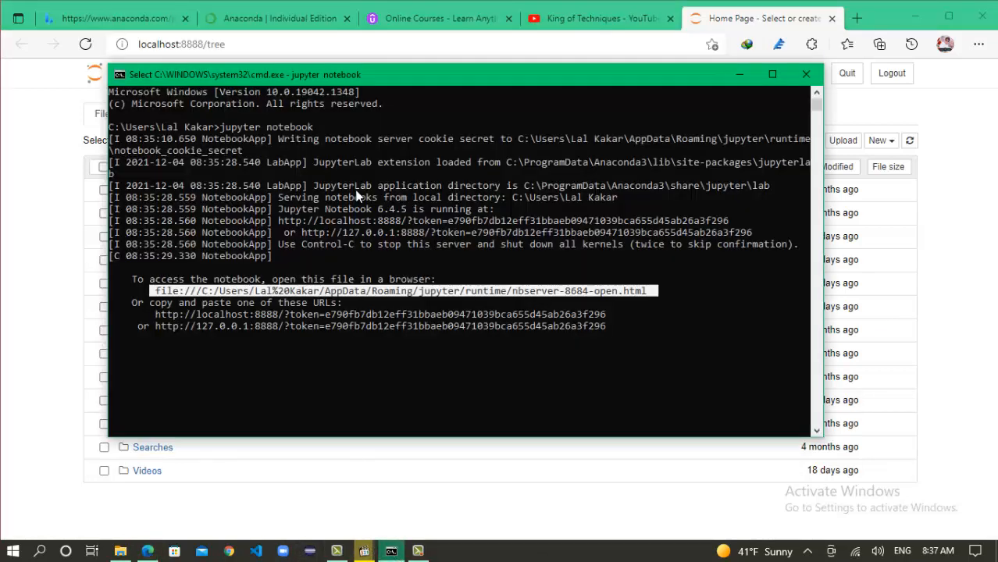
left_click(857, 52)
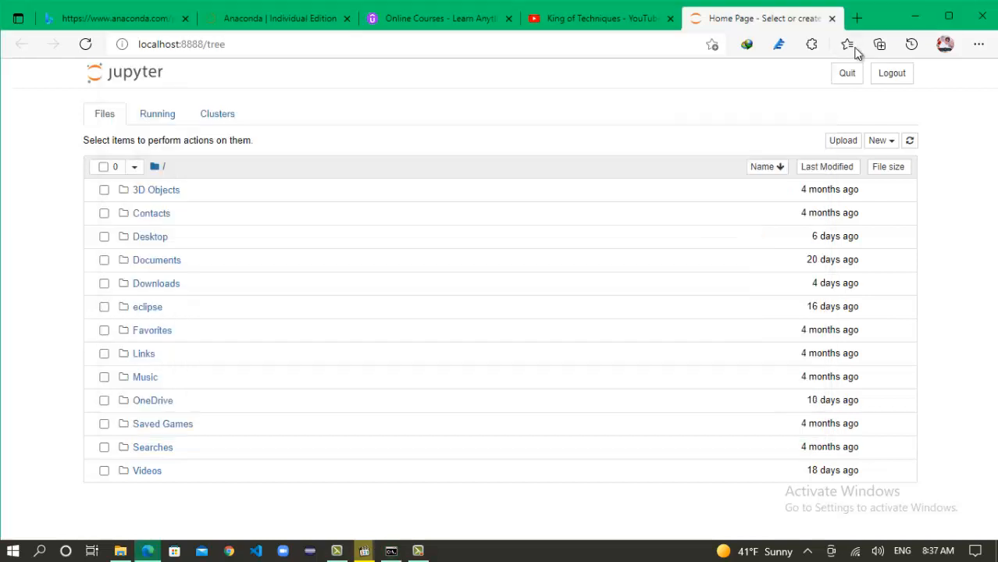
key("ctrl+t")
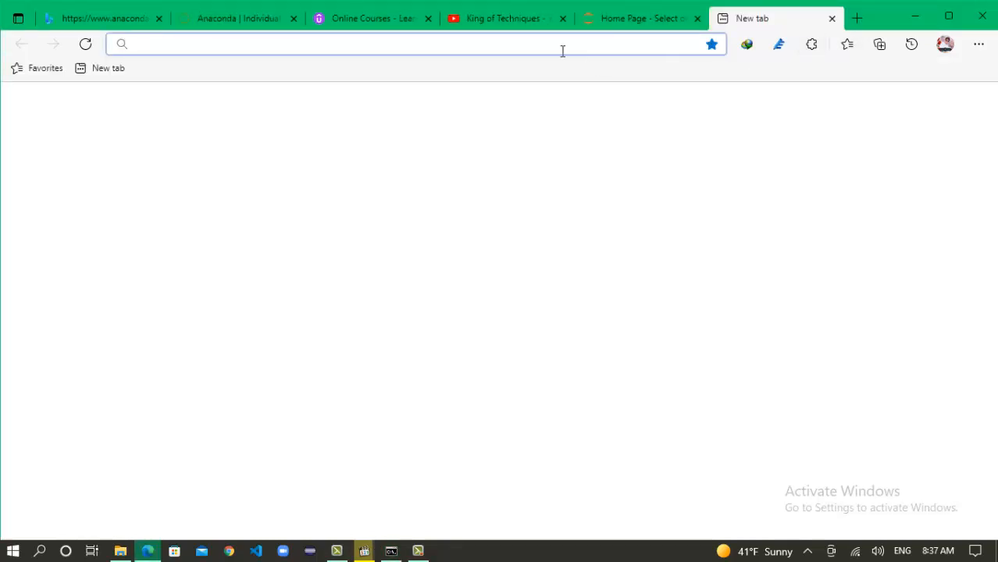
type("file:///C:/Users/Lal%20Kakar/AppData/Roaming/jupyter/runtime/nbserver-8684-open.html")
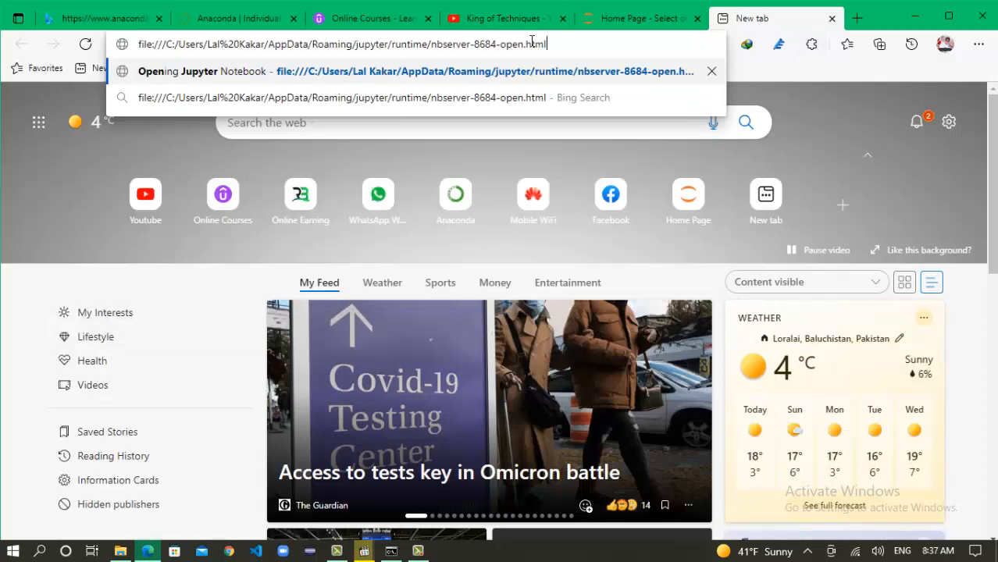
key("Return")
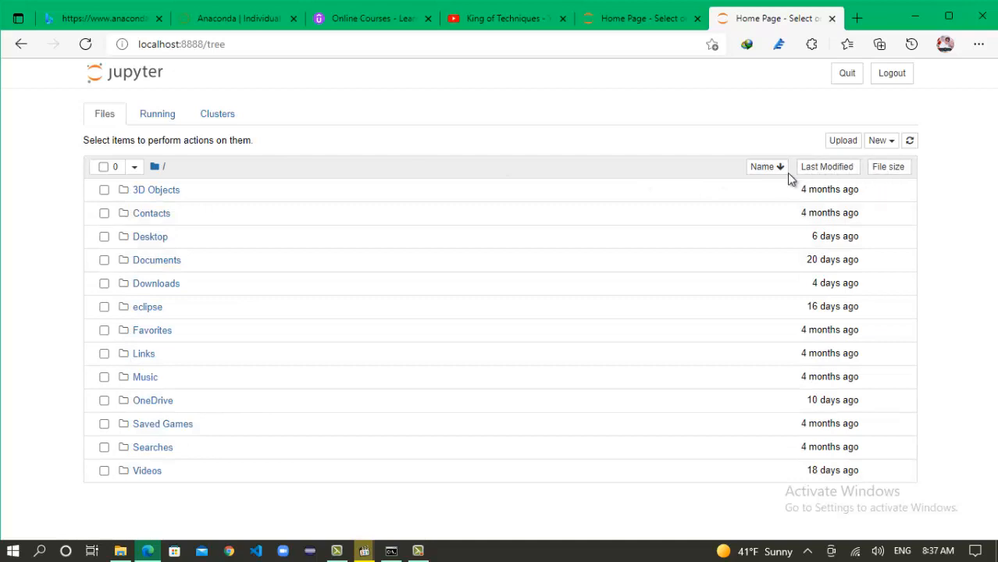
- Create a new Python 3 notebook and run print('Hello World!') in its first cell
left_click(892, 146)
left_click(838, 175)
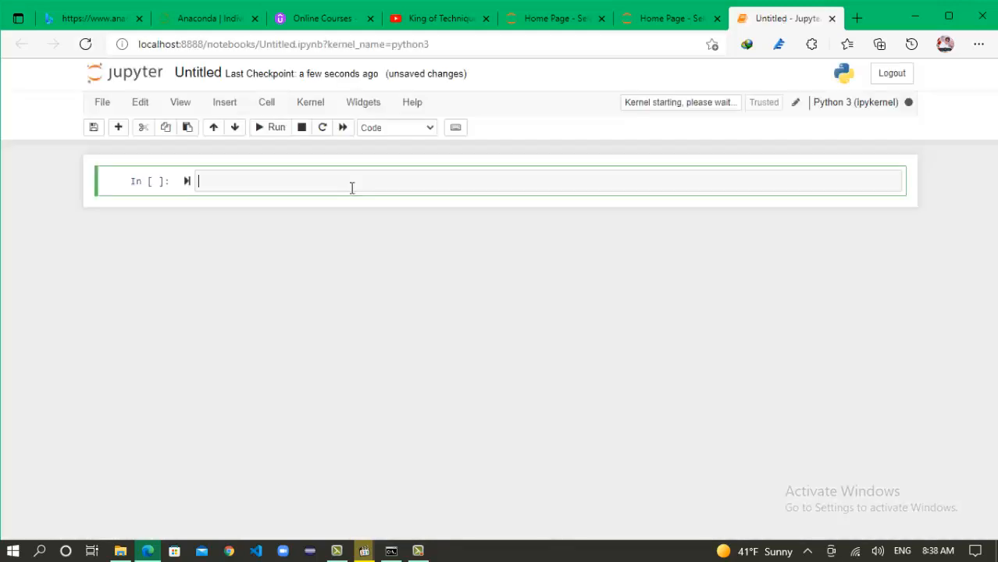
type("print('Hello World!'")
left_click(266, 129)
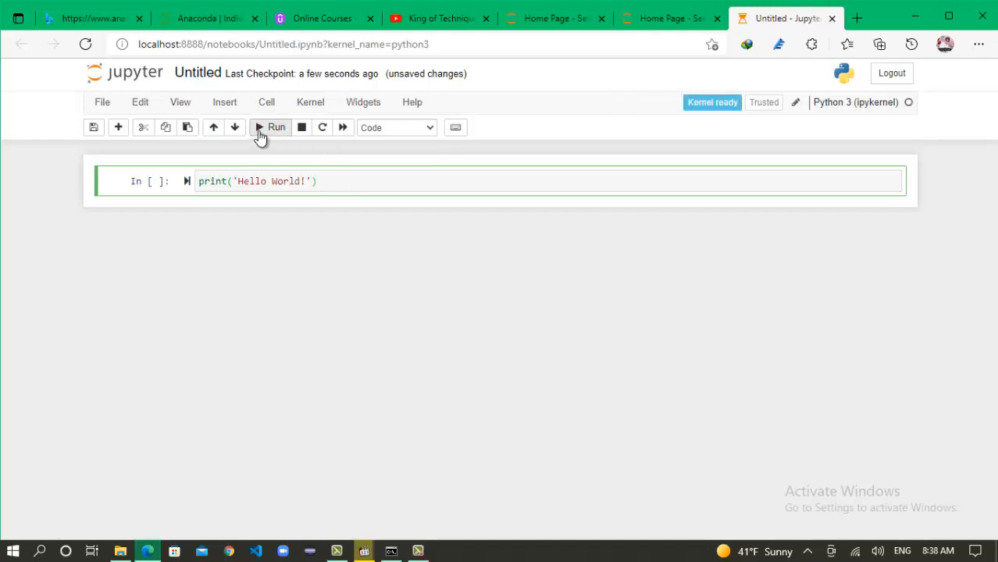
left_click_drag(267, 205, 196, 212)
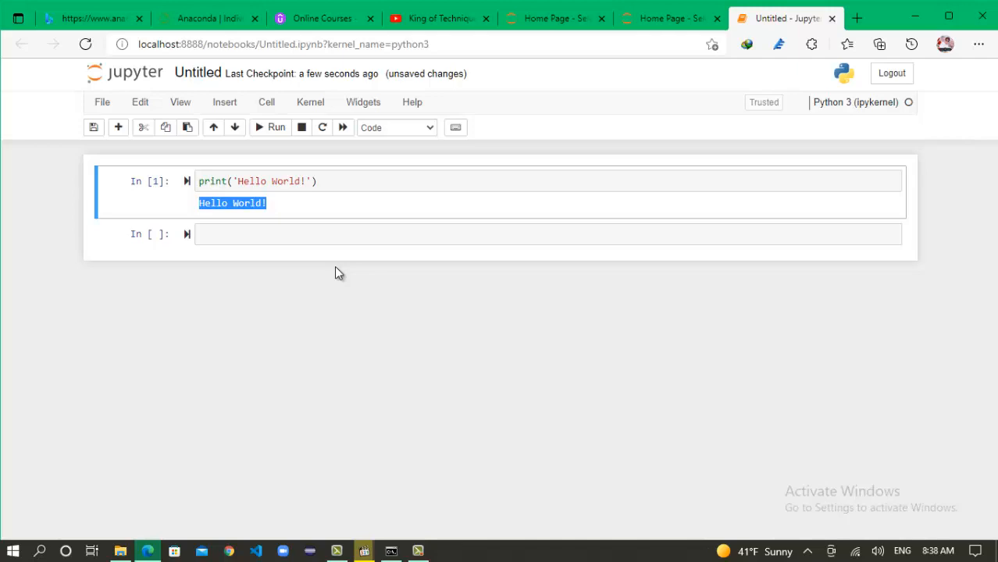
- Write code in the second cell that sets a = 100, b = 200 and c = a + b, ending with print(c)
left_click(269, 234)
type("a = 100")
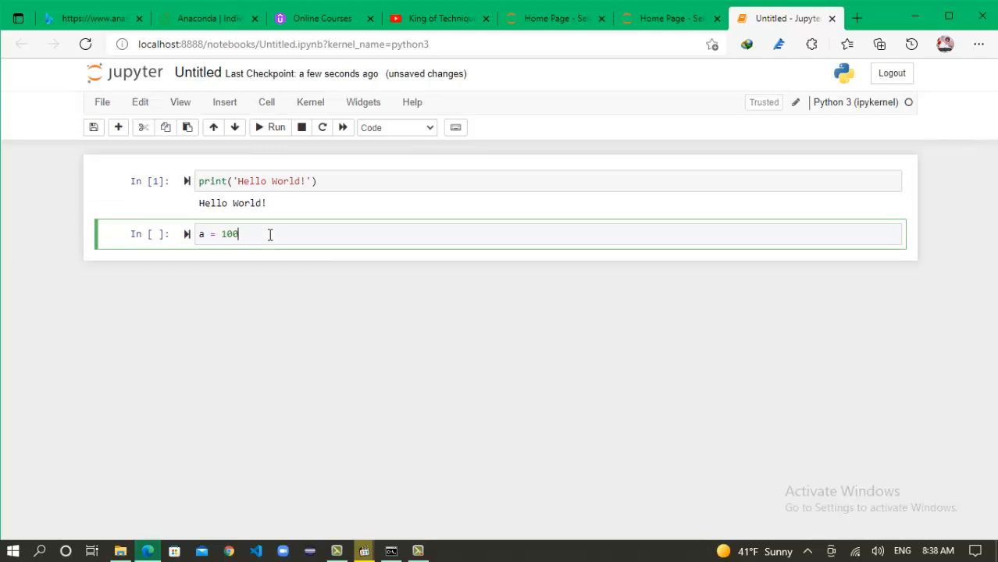
key("Return")
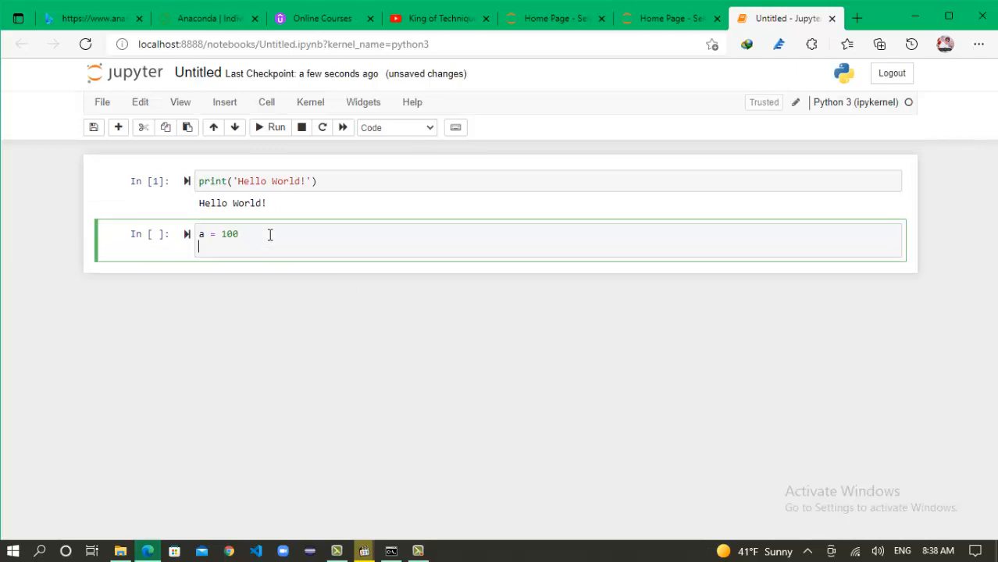
type("b = 2==")
key("Return")
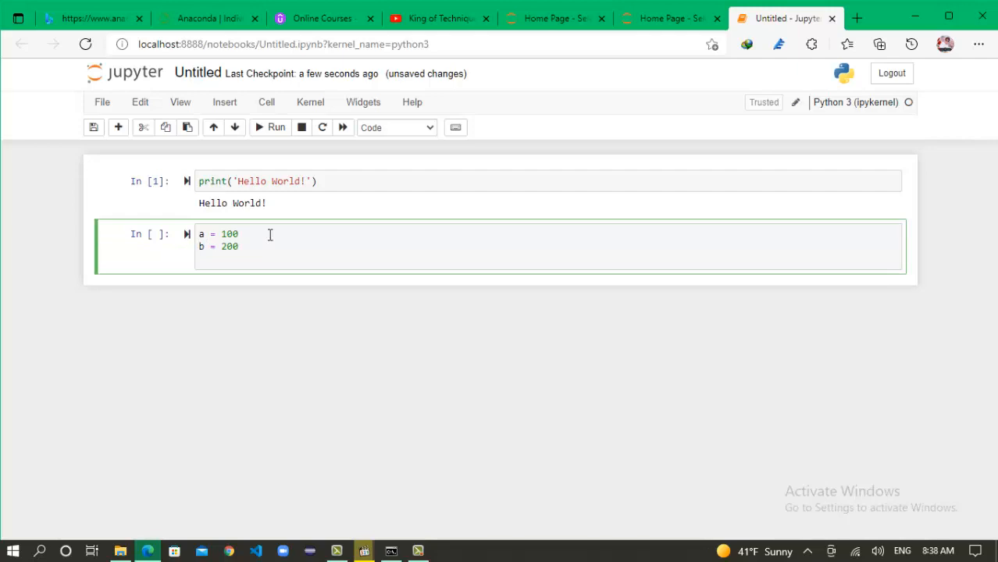
type("c = ")
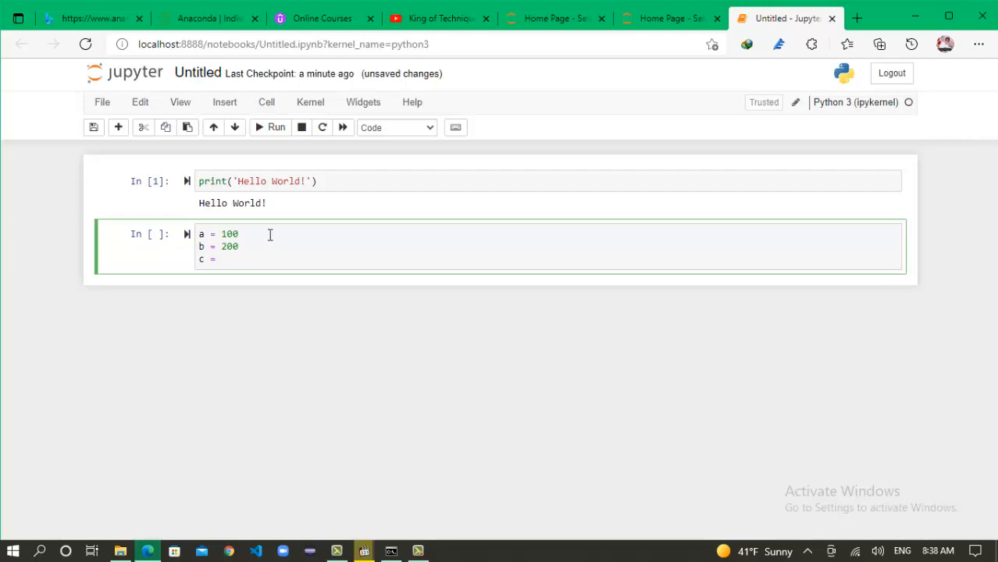
type("a + b")
key("Return")
type("print(")
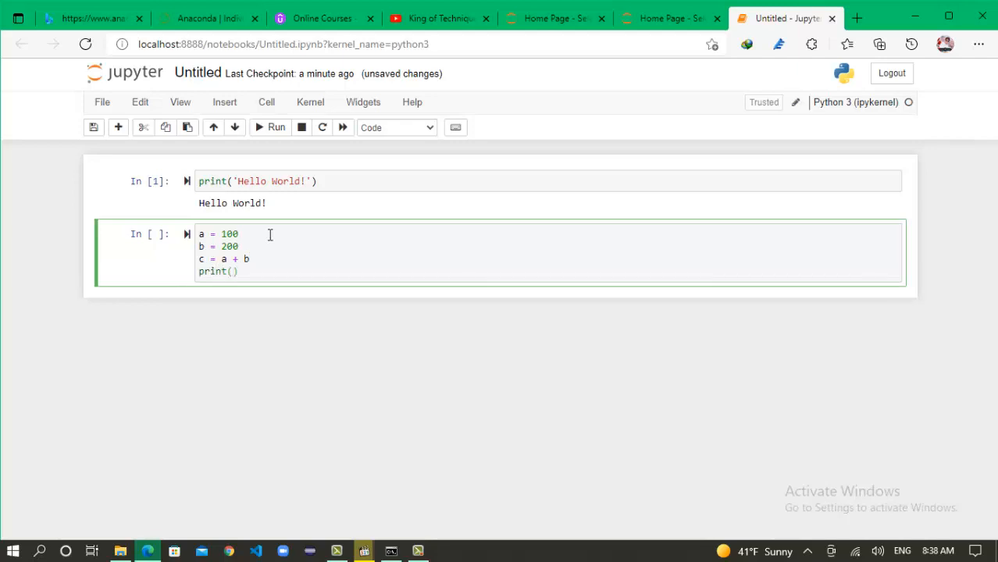
type("c")
- Run the print('Hello World!') cell again and run the addition cell below it, then highlight the addition's output
left_click(339, 182)
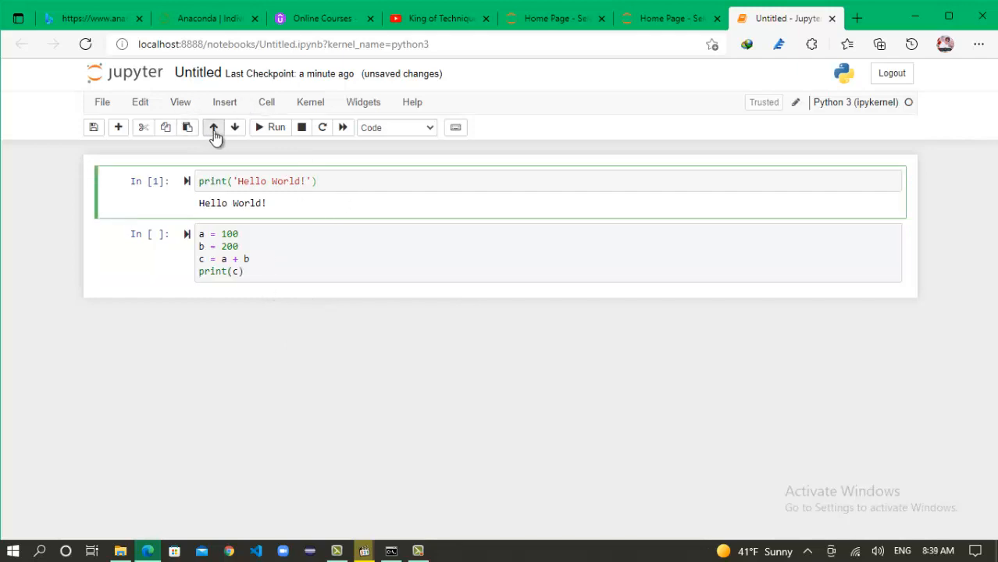
left_click(259, 130)
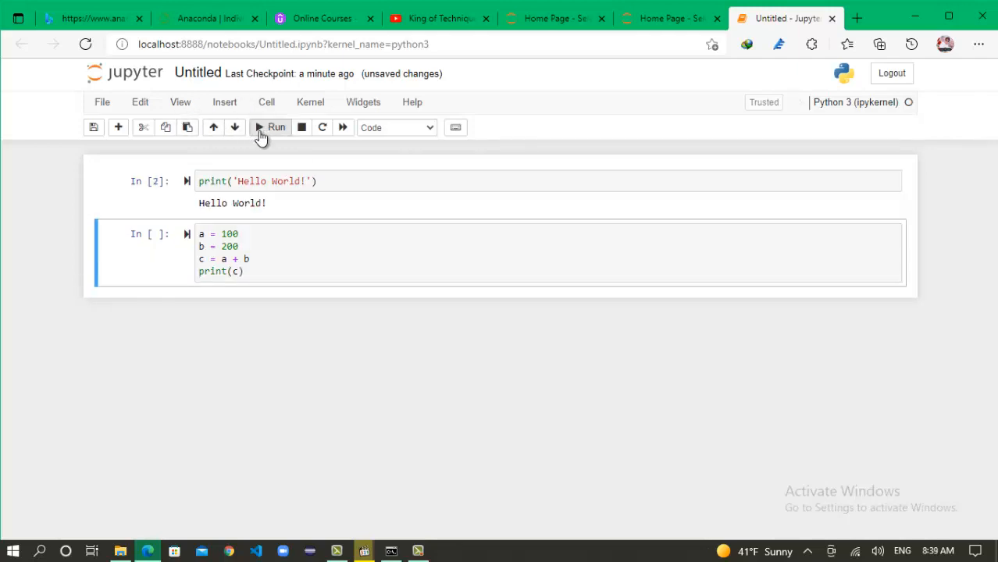
left_click(286, 250)
left_click(260, 131)
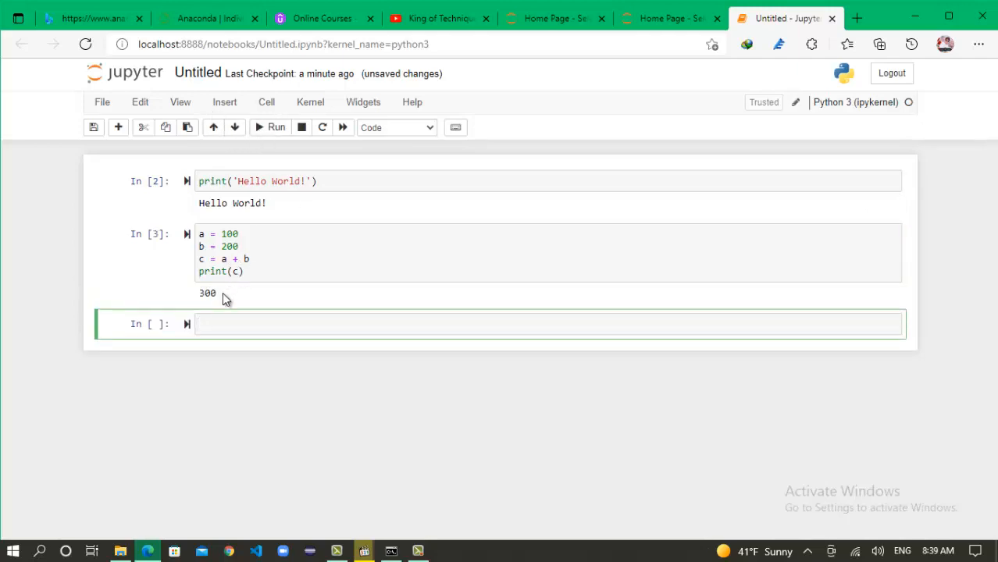
left_click_drag(222, 292, 196, 294)
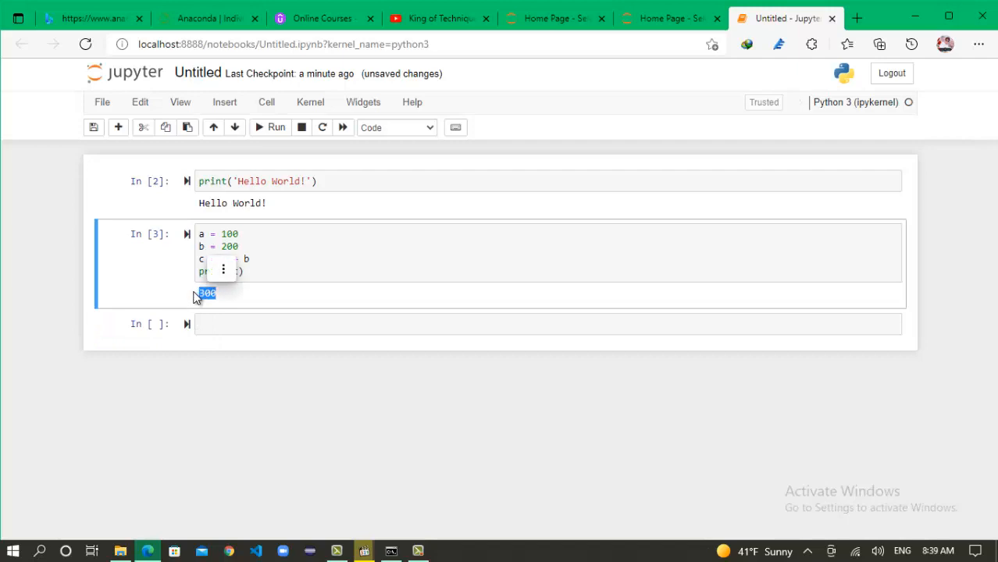